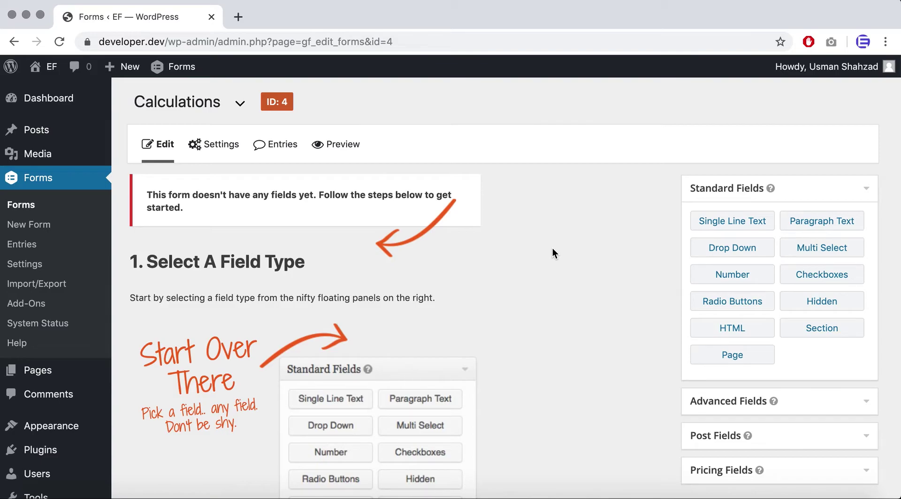
Add a Drop Down field to the form, label it Products and set its data cell to P1.
click(718, 252)
click(379, 228)
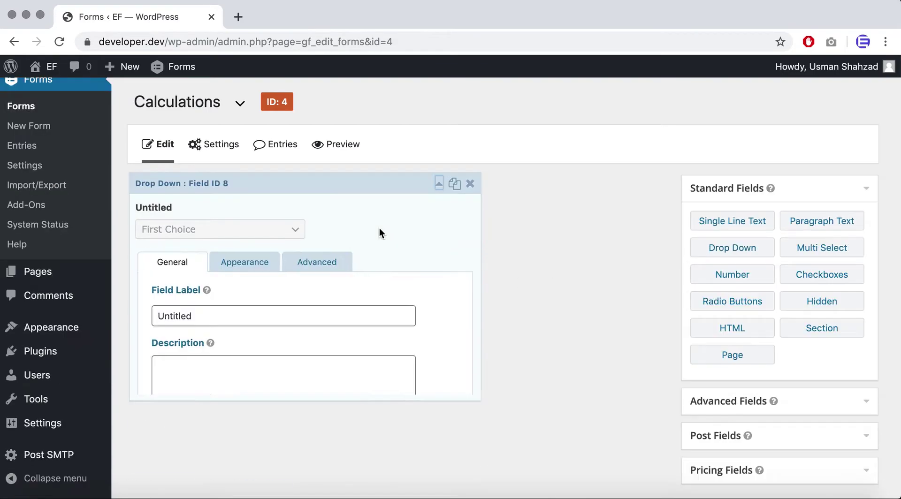
double_click(292, 316)
text(Products)
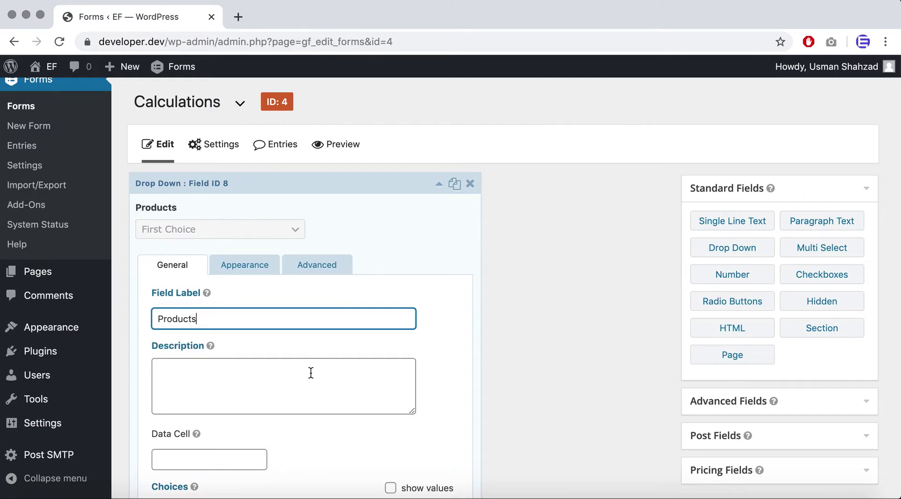
scroll(311, 373, down, 5)
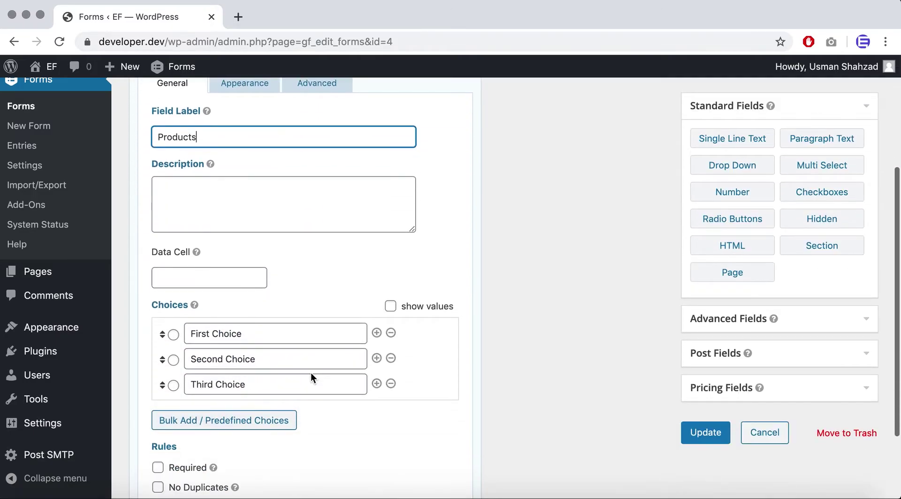
click(210, 277)
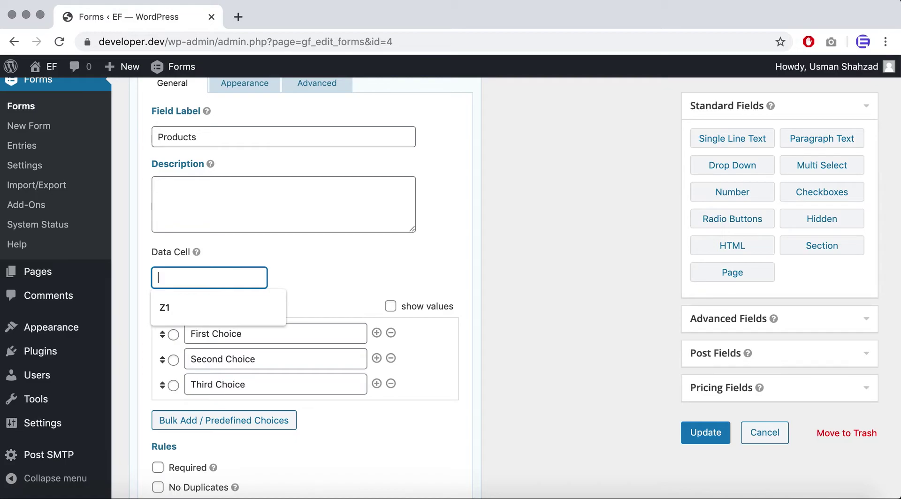
text(P1)
Show values for the Products choices and set them to 10, 20 and 30 for the first, second and third choice.
scroll(328, 324, down, 2)
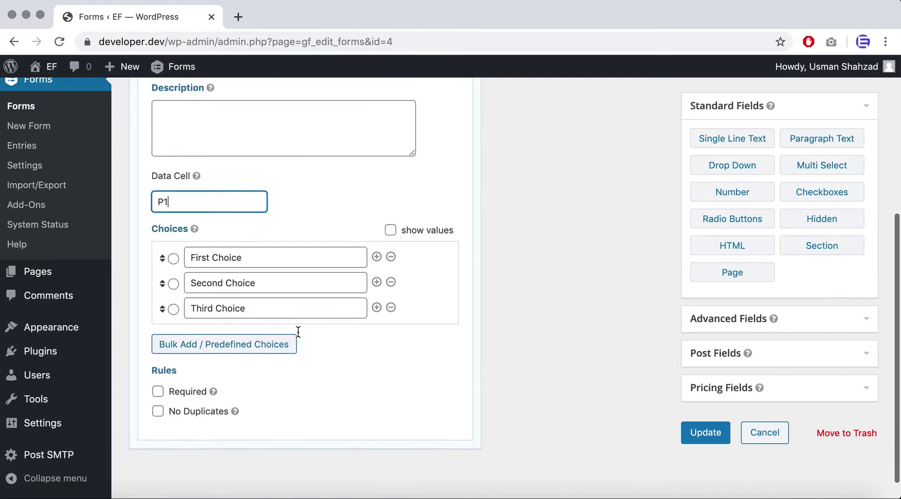
click(437, 233)
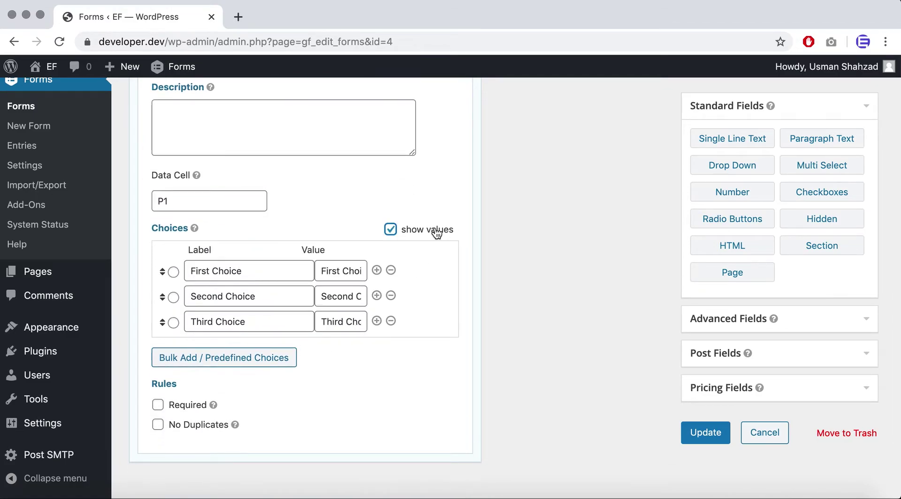
click(334, 271)
key(super+a)
text(10)
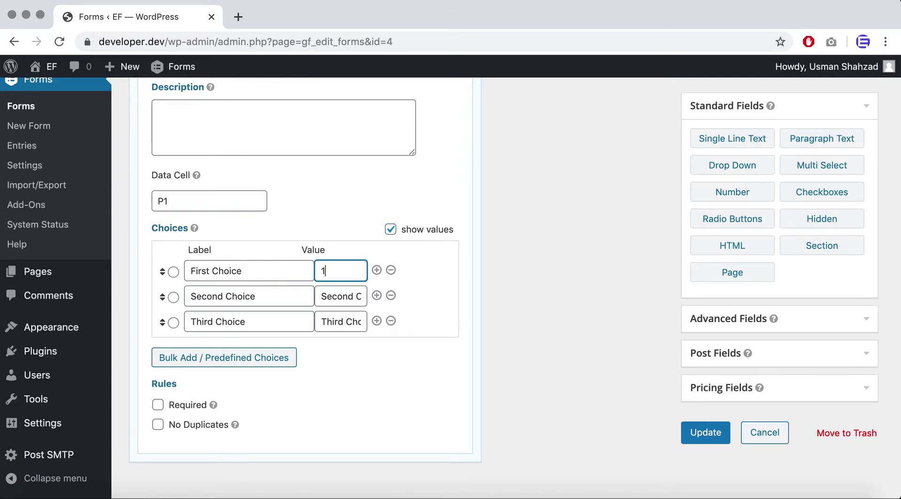
click(338, 300)
key(super+a)
text(20)
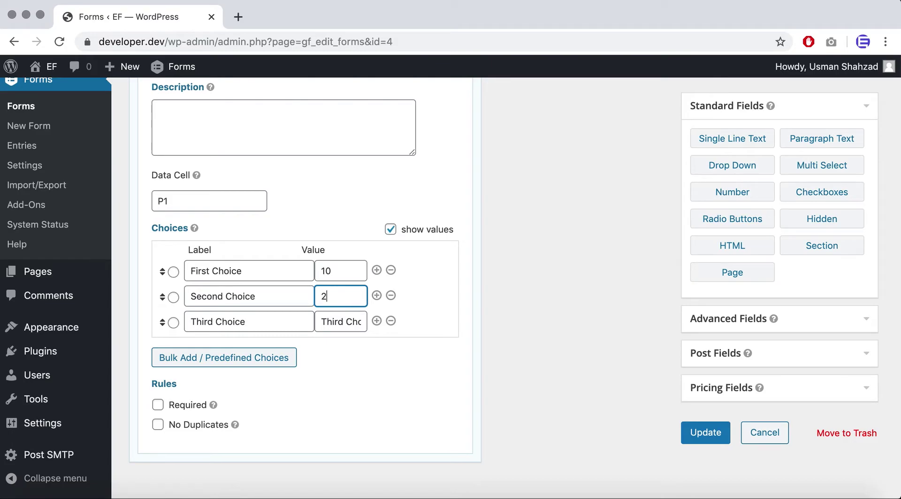
click(344, 322)
key(super+a)
text(30)
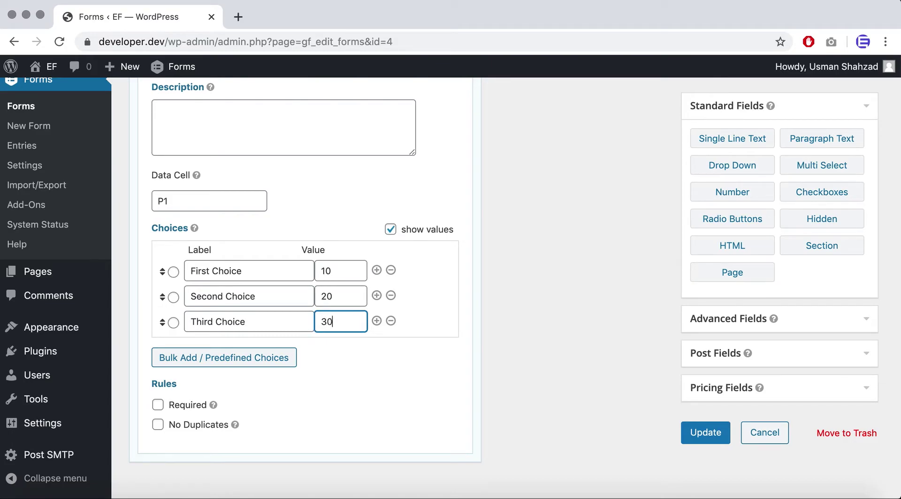
scroll(523, 307, up, 6)
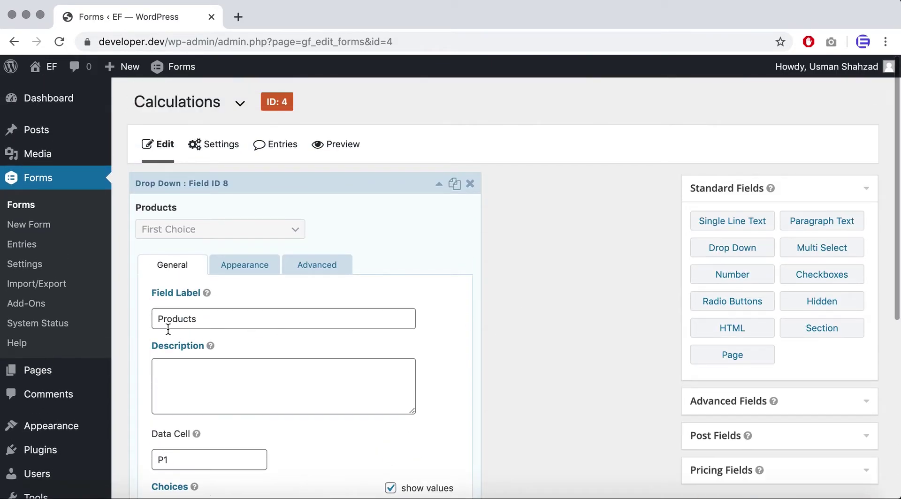
click(439, 184)
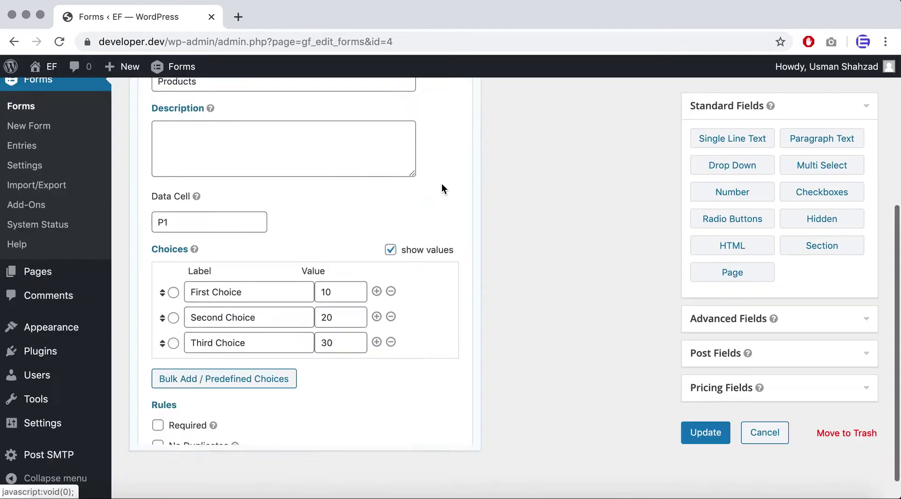
Add a Number field to the form, label it QTY and set its data cell to Q1.
click(708, 282)
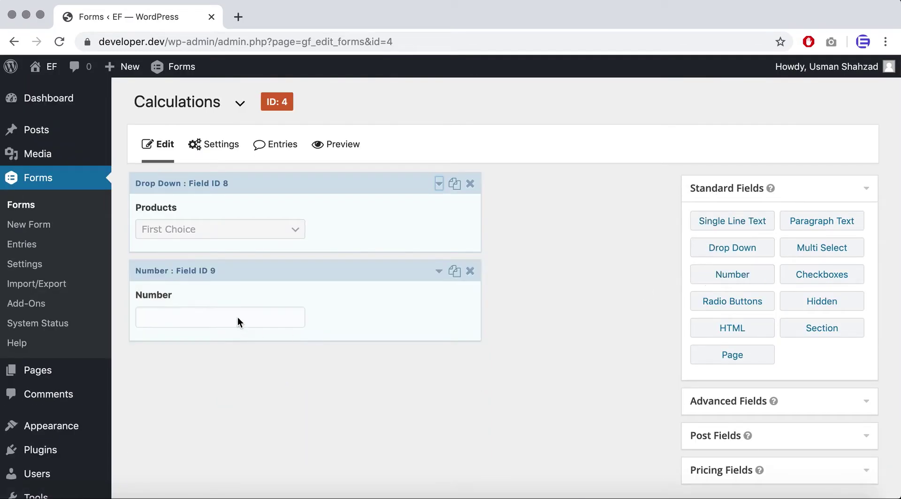
click(295, 308)
scroll(295, 305, down, 2)
double_click(308, 328)
text(QTY)
scroll(330, 397, down, 2)
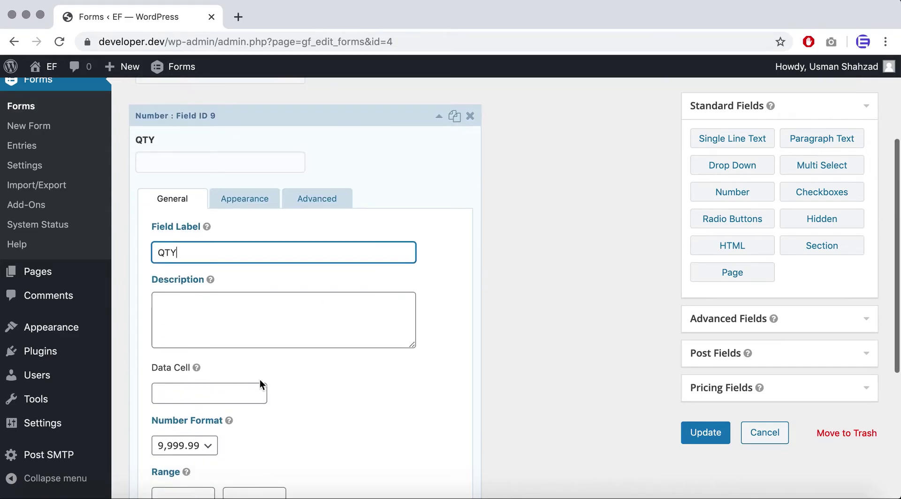
click(238, 384)
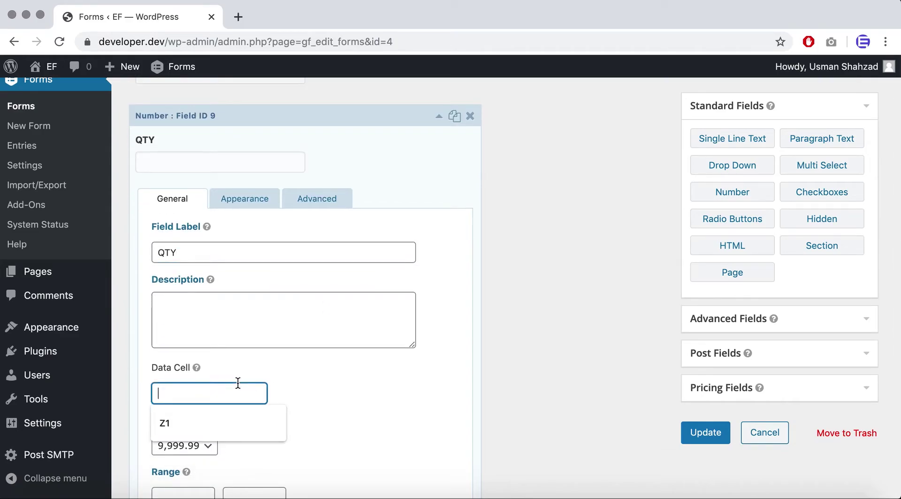
text(Q1)
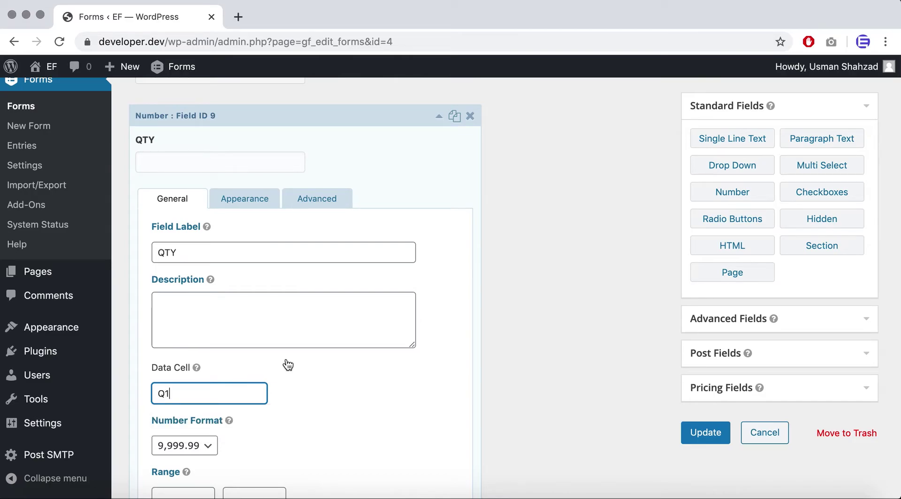
Save the form with its Products and QTY fields.
scroll(370, 350, down, 3)
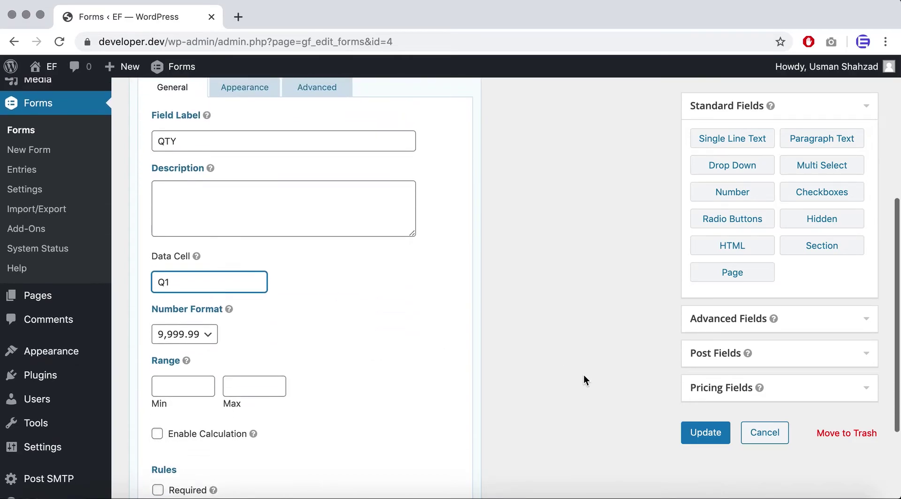
scroll(584, 375, up, 7)
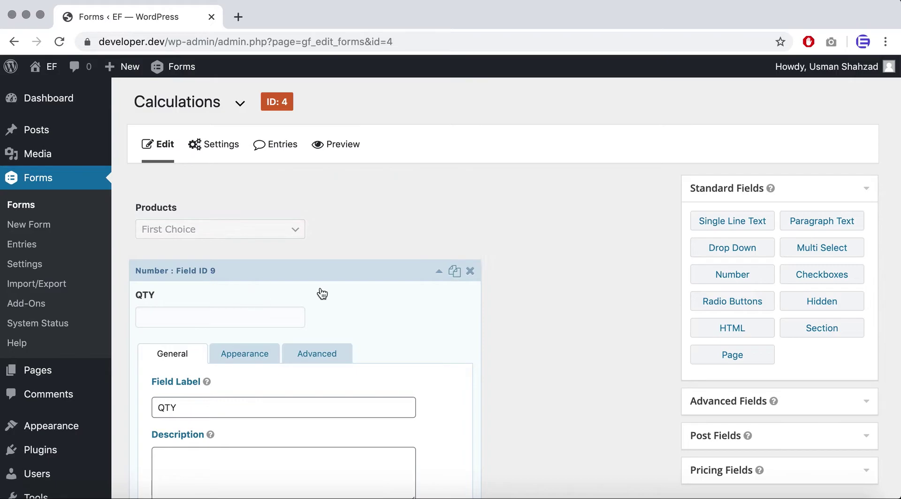
scroll(627, 299, down, 3)
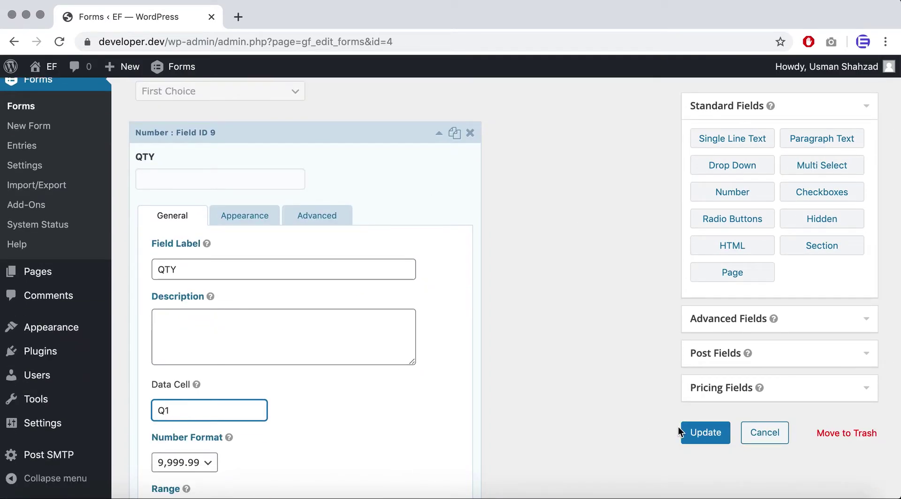
mouse_move(693, 330)
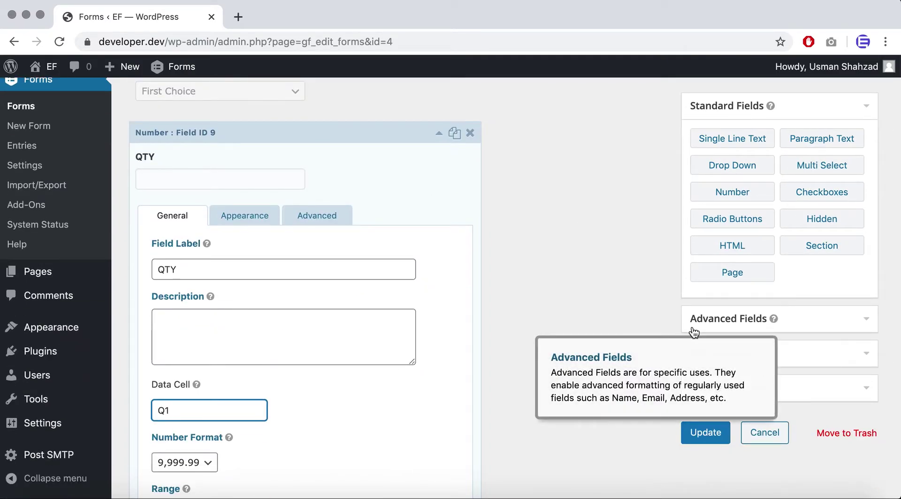
click(695, 433)
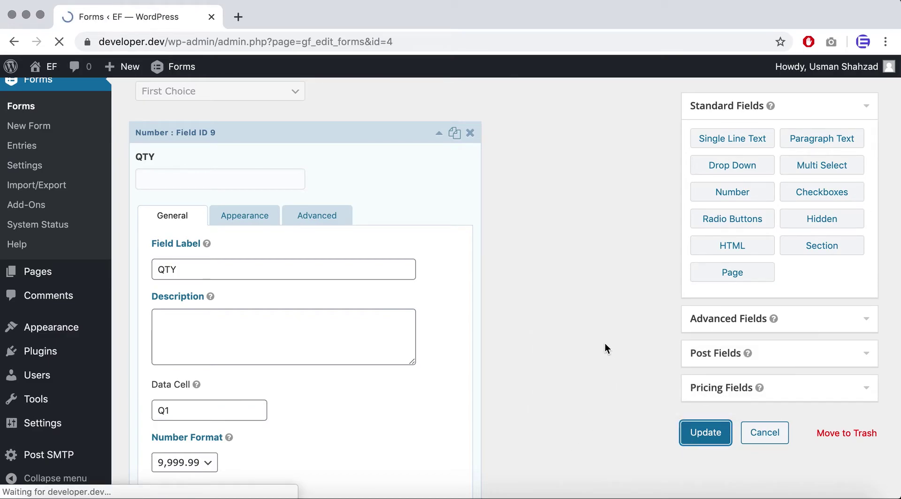
Add a Calculation field from the advanced fields, label it Total and set its data cell to T1.
scroll(722, 409, down, 3)
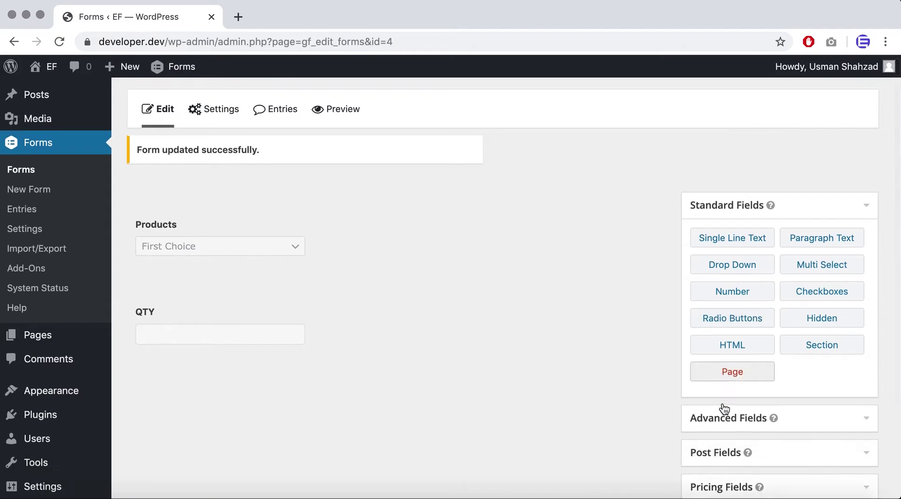
click(807, 331)
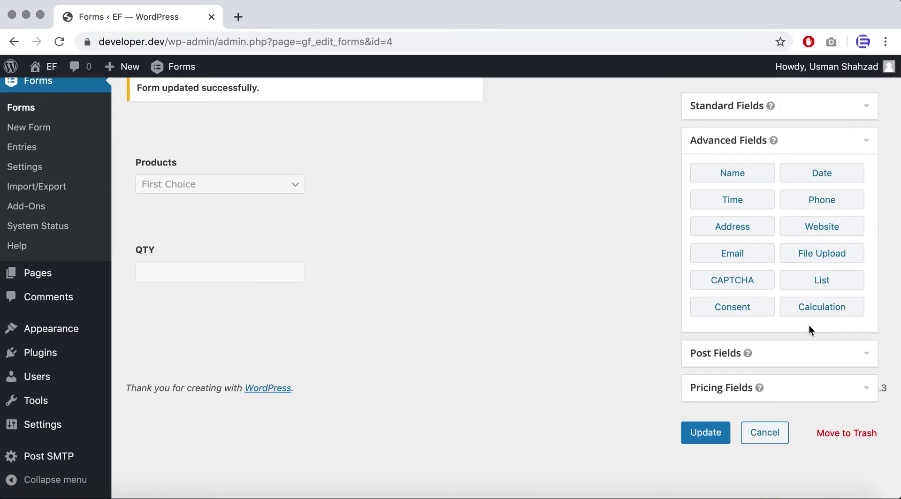
click(839, 312)
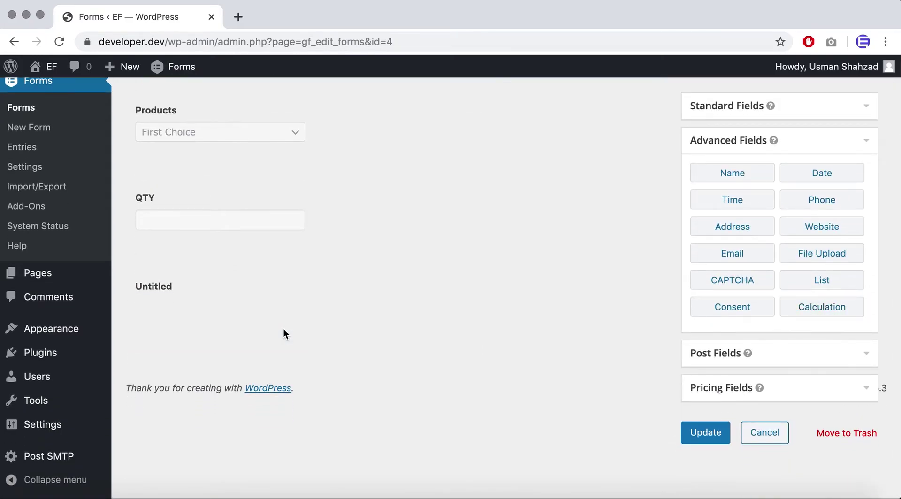
click(326, 305)
double_click(340, 297)
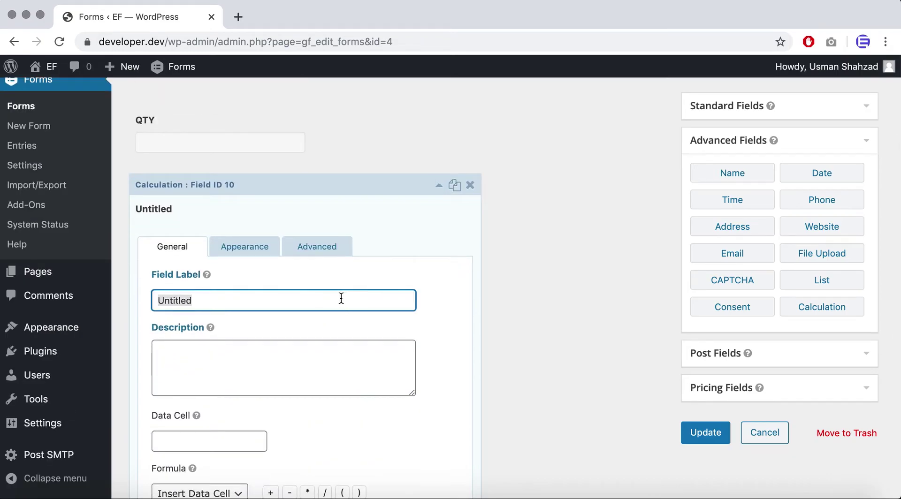
text(Total)
scroll(333, 336, down, 2)
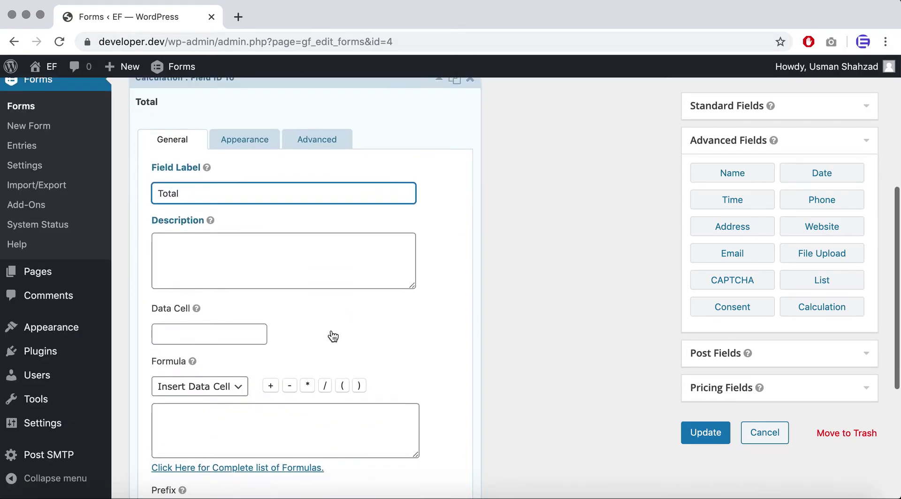
click(195, 336)
text(T1)
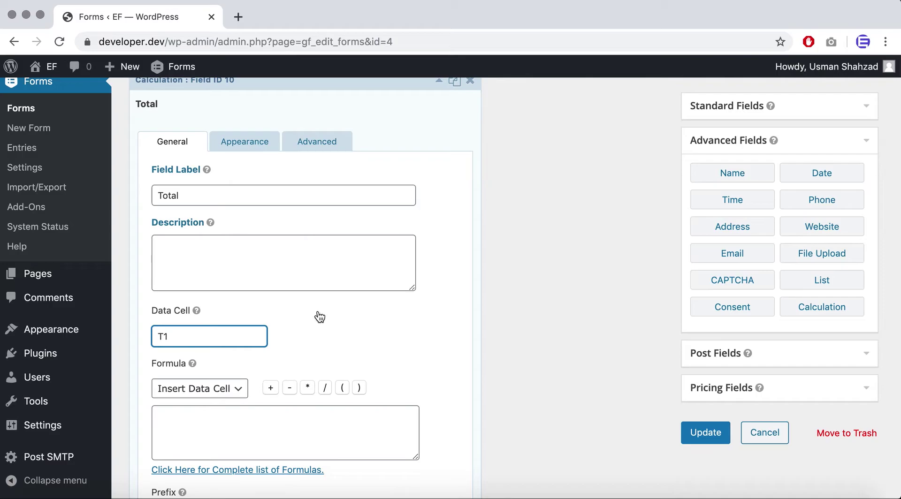
click(262, 267)
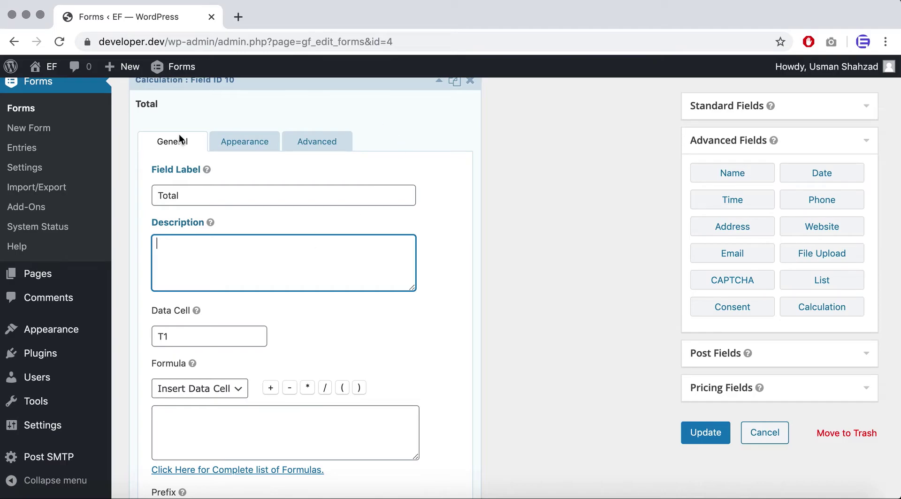
Build the Total field's formula P1 * Q1 from the Products and QTY data cells, and save the form.
mouse_move(211, 223)
scroll(348, 305, down, 3)
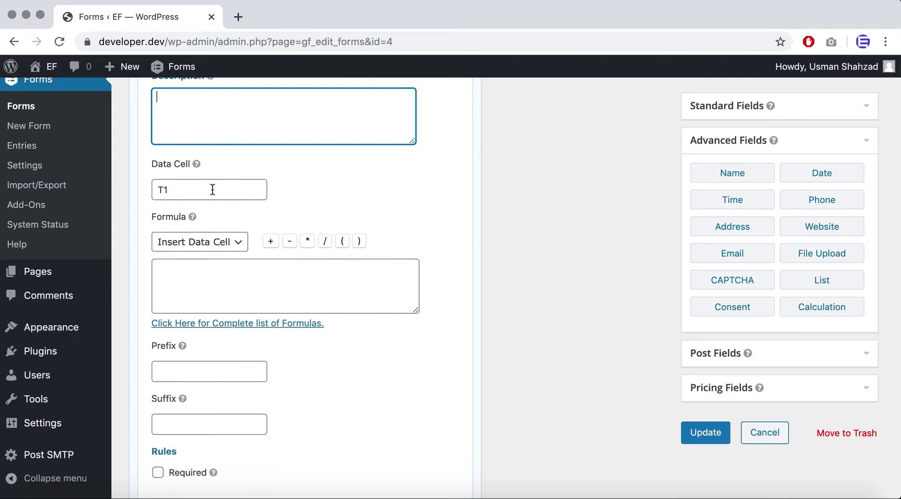
click(238, 282)
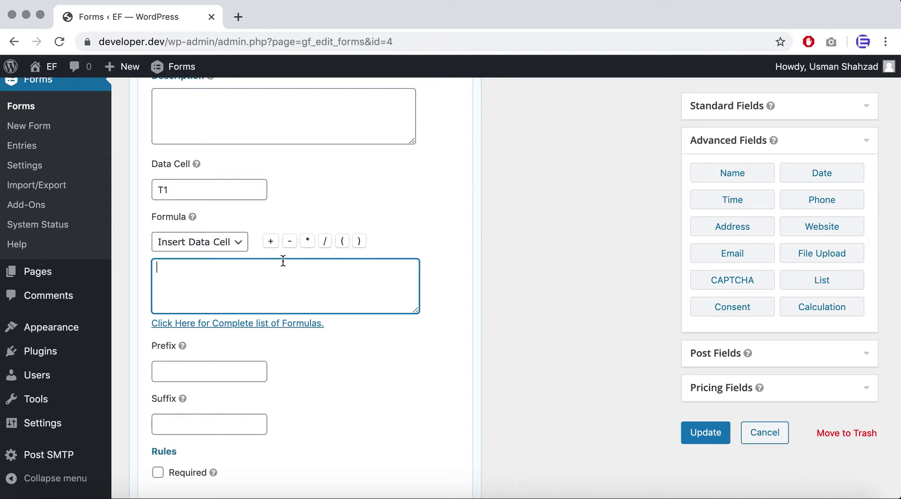
click(209, 246)
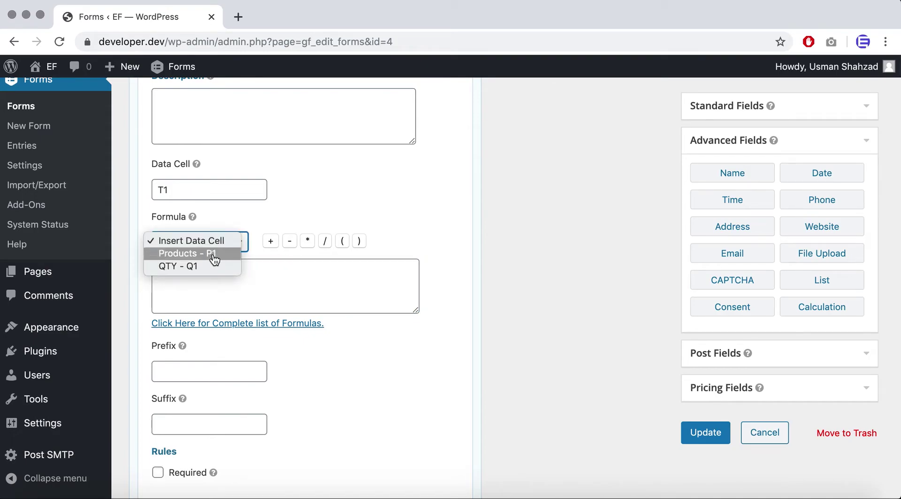
click(213, 255)
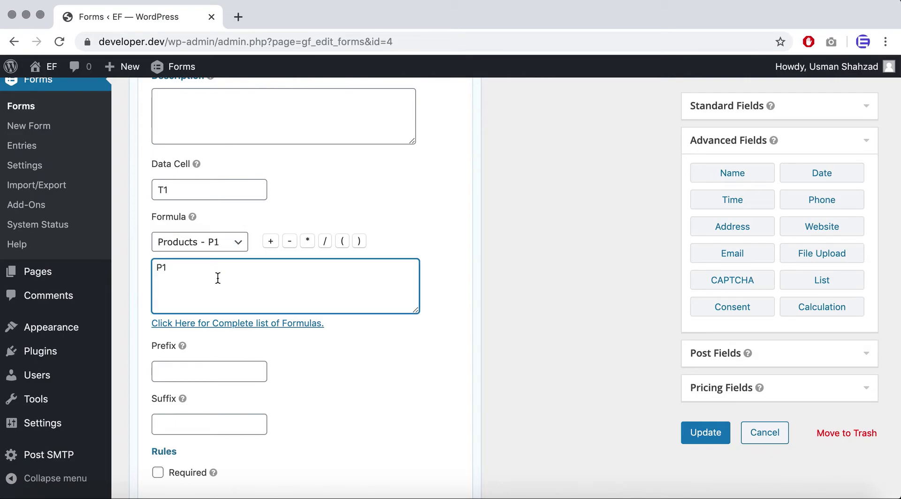
click(307, 241)
click(212, 246)
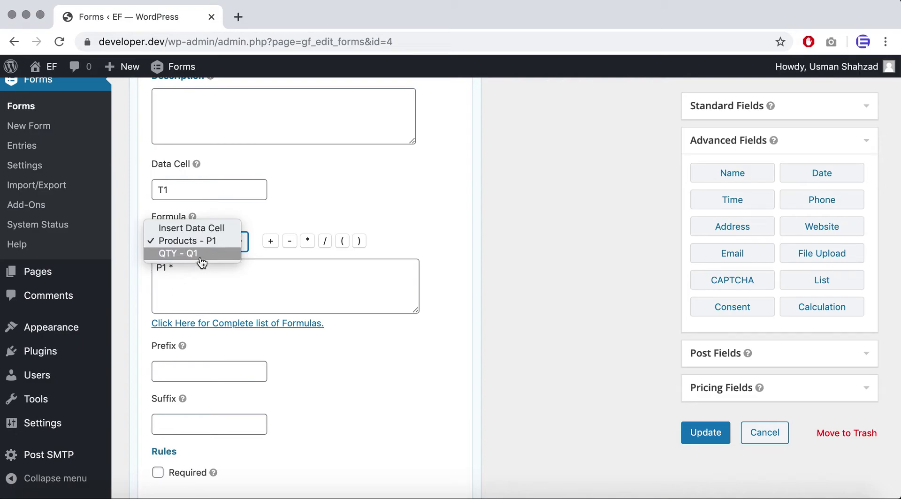
click(202, 256)
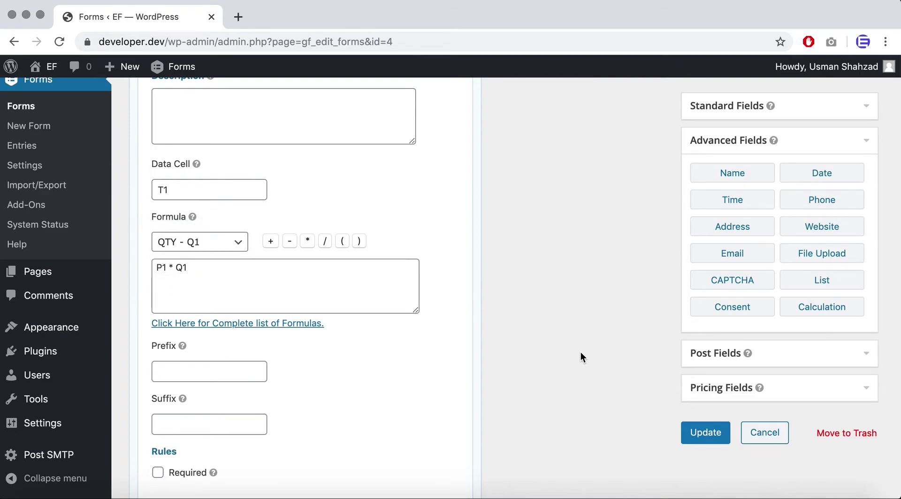
click(704, 434)
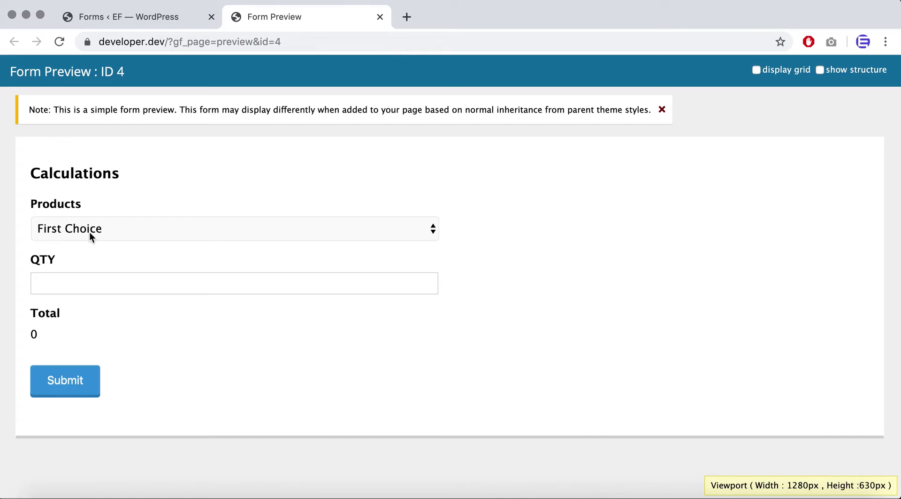
Test the Total calculation in the form preview by entering QTY values 1, 2, 3 and 4 for First Choice, ending with 3.
click(159, 280)
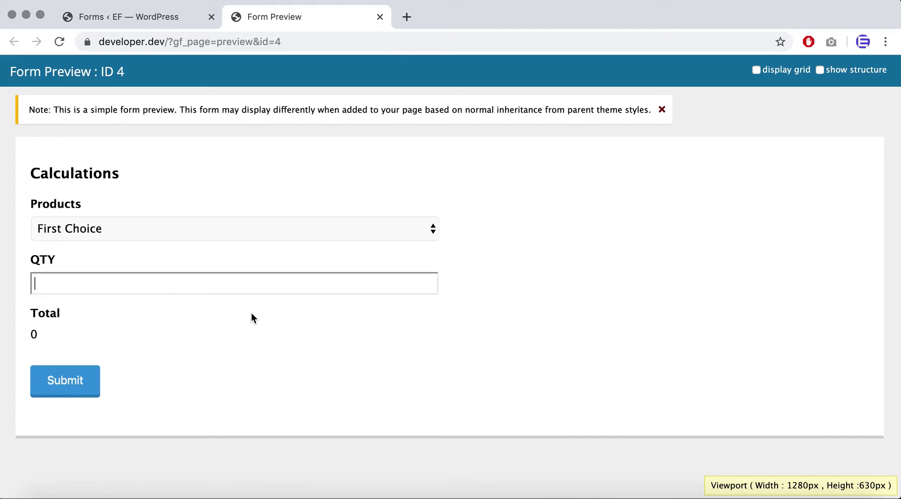
text(1)
key(BackSpace)
text(2)
key(BackSpace)
text(3)
key(BackSpace)
text(4)
key(BackSpace)
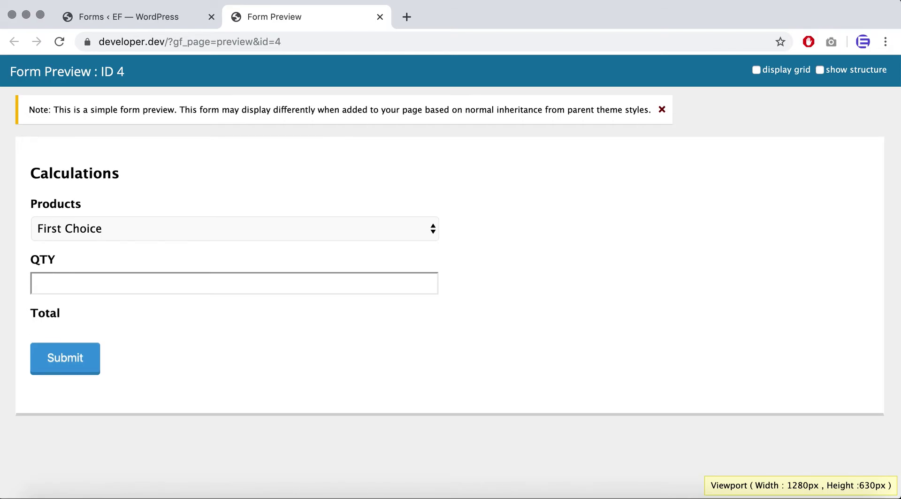
text(3)
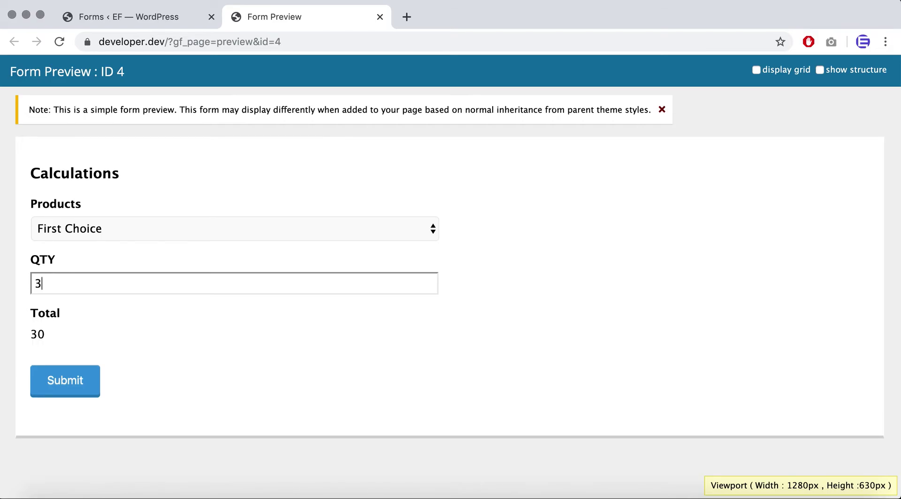
Test the Total in the preview with Second Choice and Third Choice as the product, keeping QTY at 3.
click(375, 225)
click(370, 246)
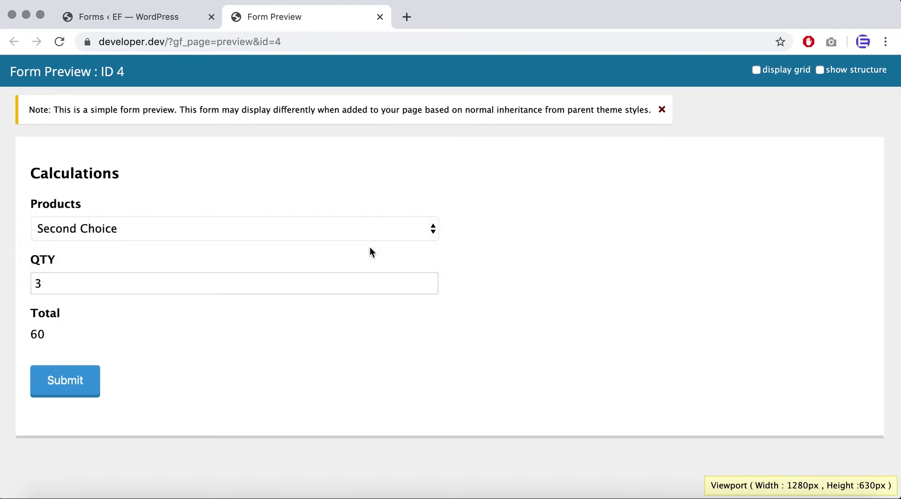
click(210, 236)
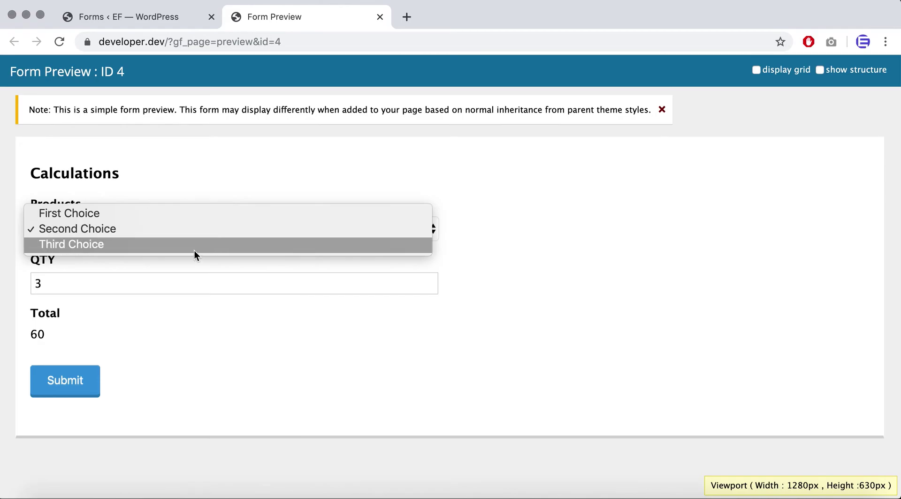
click(194, 250)
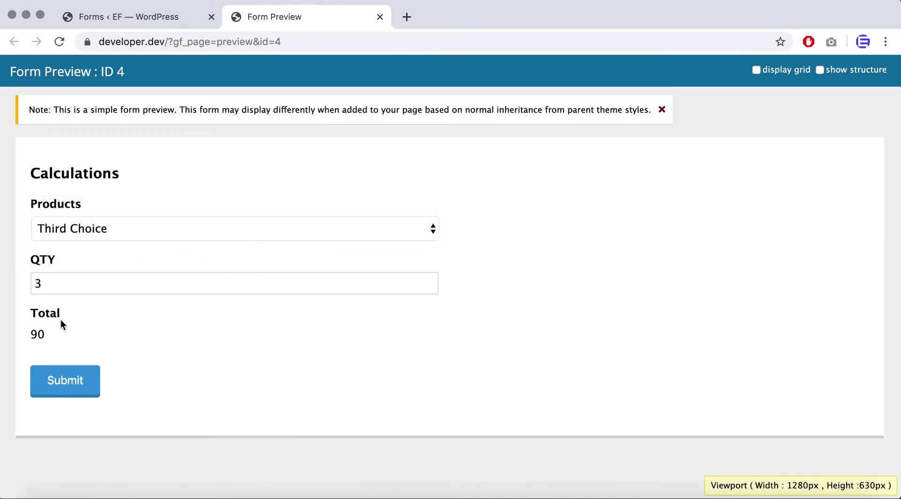
Back in the form editor, set the Total field's prefix to $ and its suffix to Per Month, and save the form.
click(145, 16)
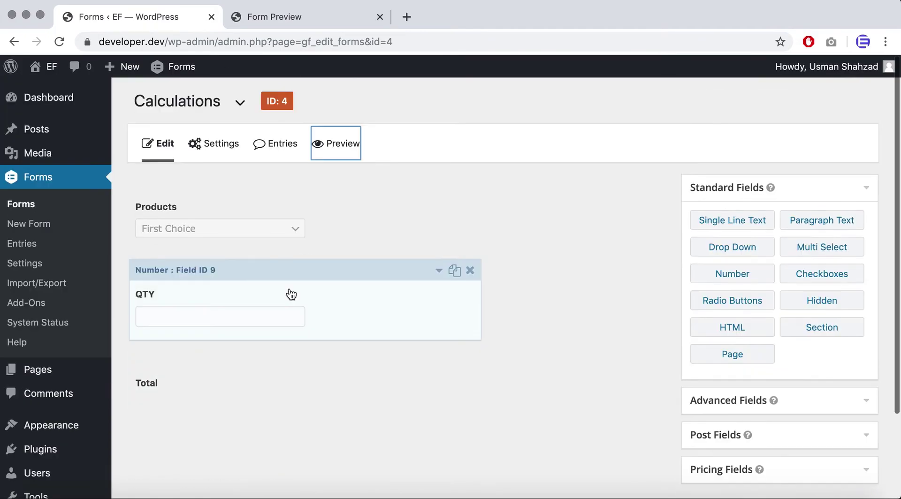
click(299, 370)
scroll(299, 380, down, 3)
click(328, 399)
scroll(366, 388, down, 2)
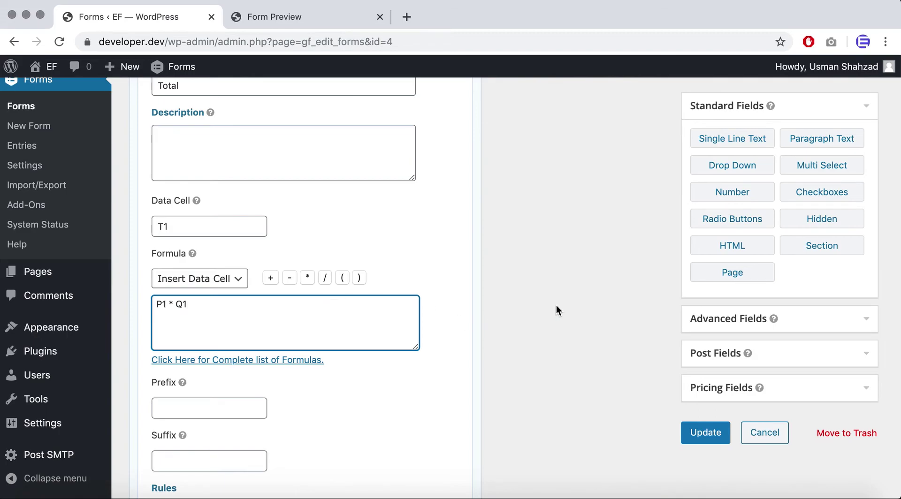
scroll(556, 306, down, 2)
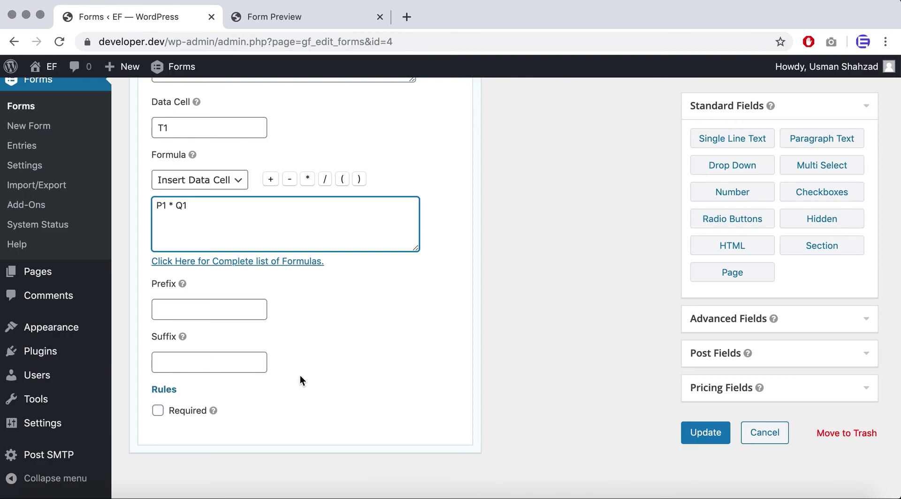
click(229, 314)
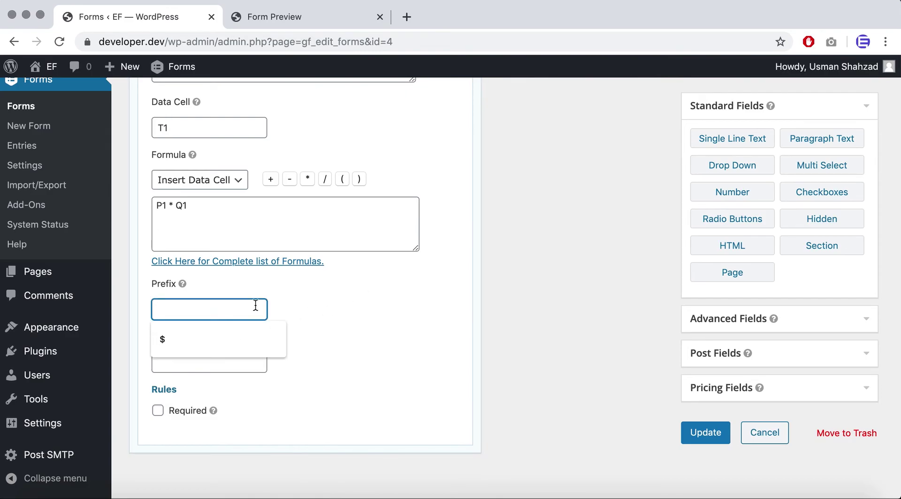
text($)
click(345, 324)
click(231, 364)
text(P)
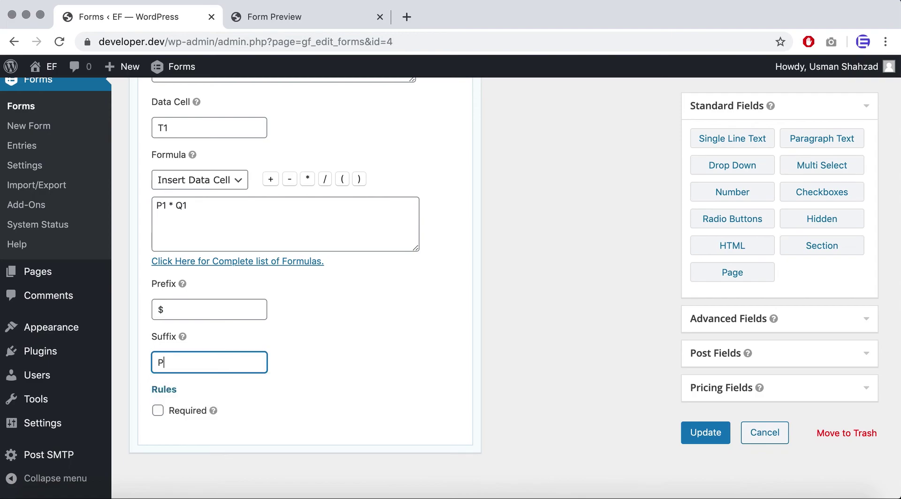
text(er Month)
click(705, 432)
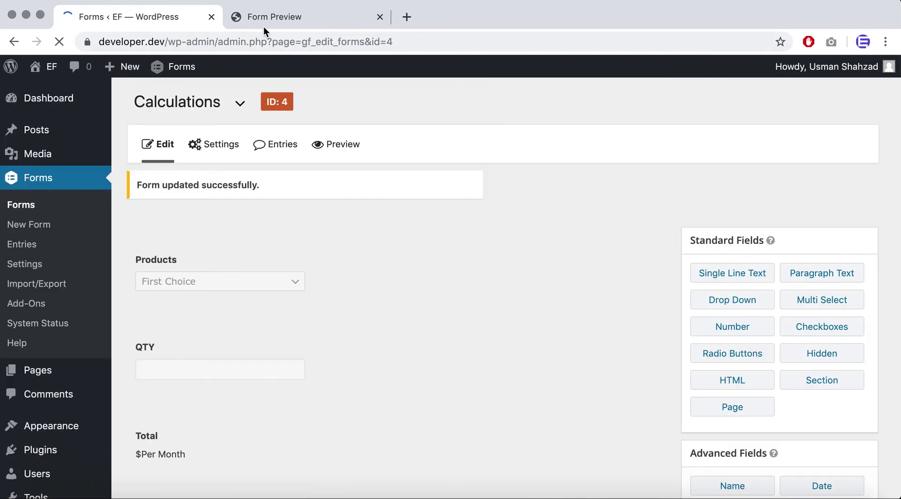
Check the Total in the reloaded form preview with First Choice and a QTY of 1, and return to the form editor.
click(272, 17)
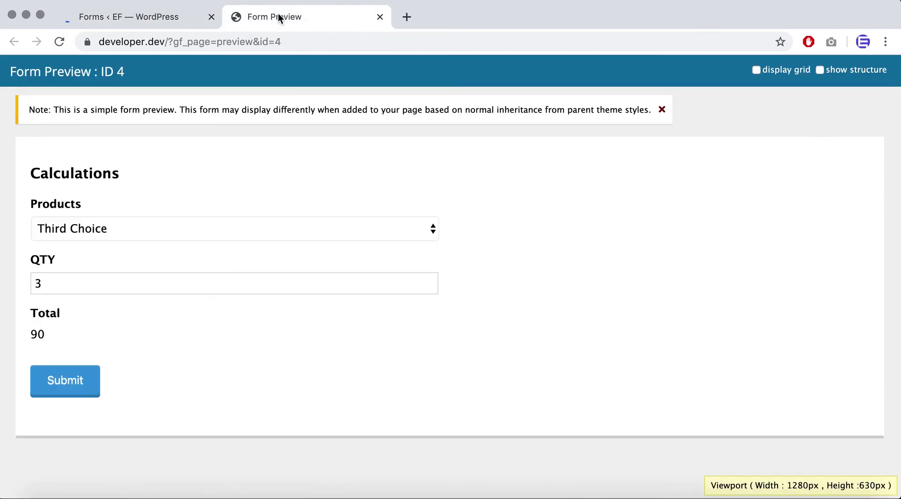
click(66, 44)
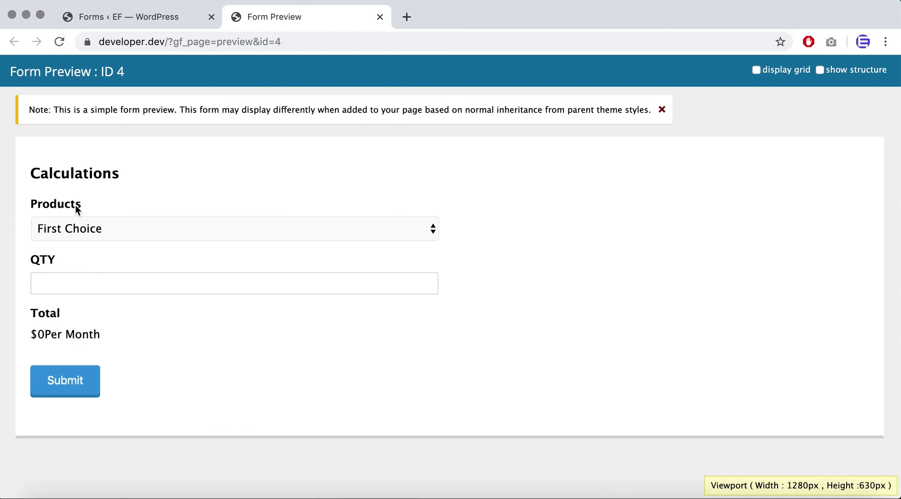
click(144, 288)
text(q)
key(BackSpace)
text(1)
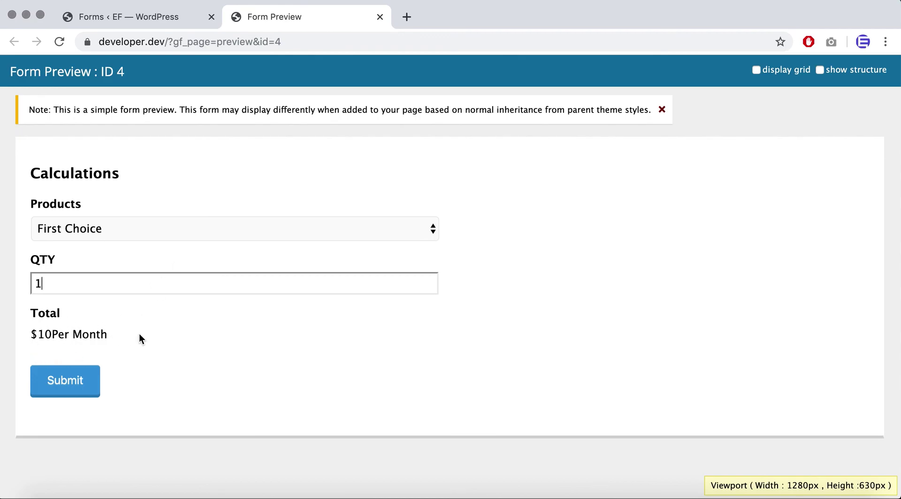
click(172, 28)
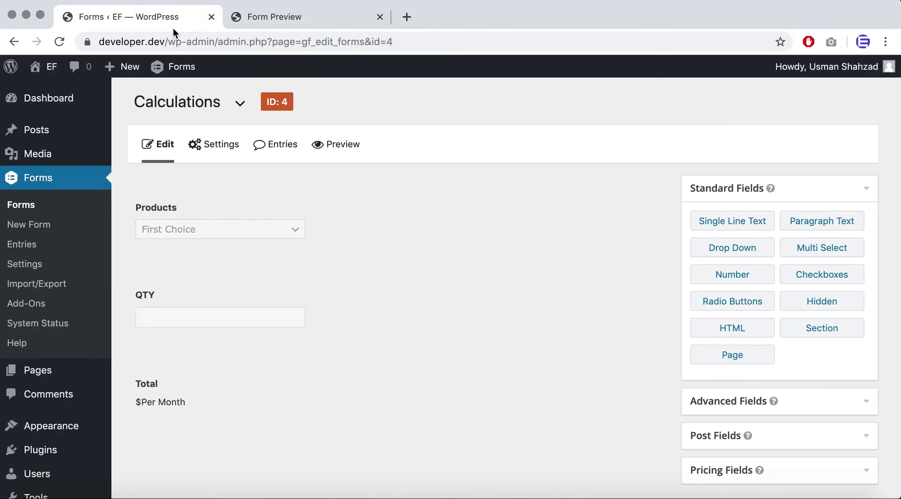